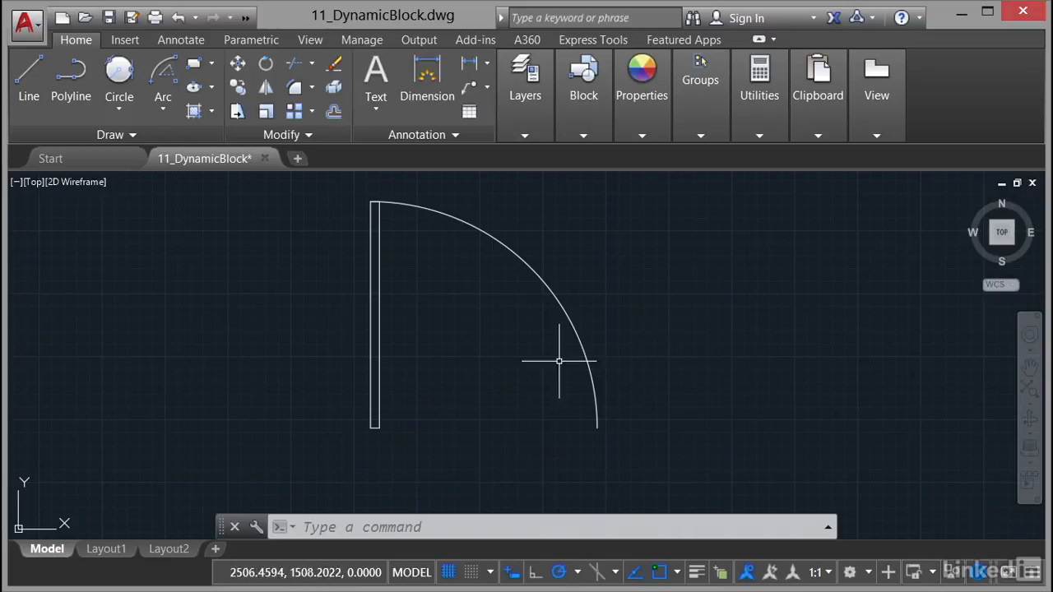
Make Door the current layer for the door panel and swing arc block.
{"action": "mouse_move", "coordinate": [378, 358]}
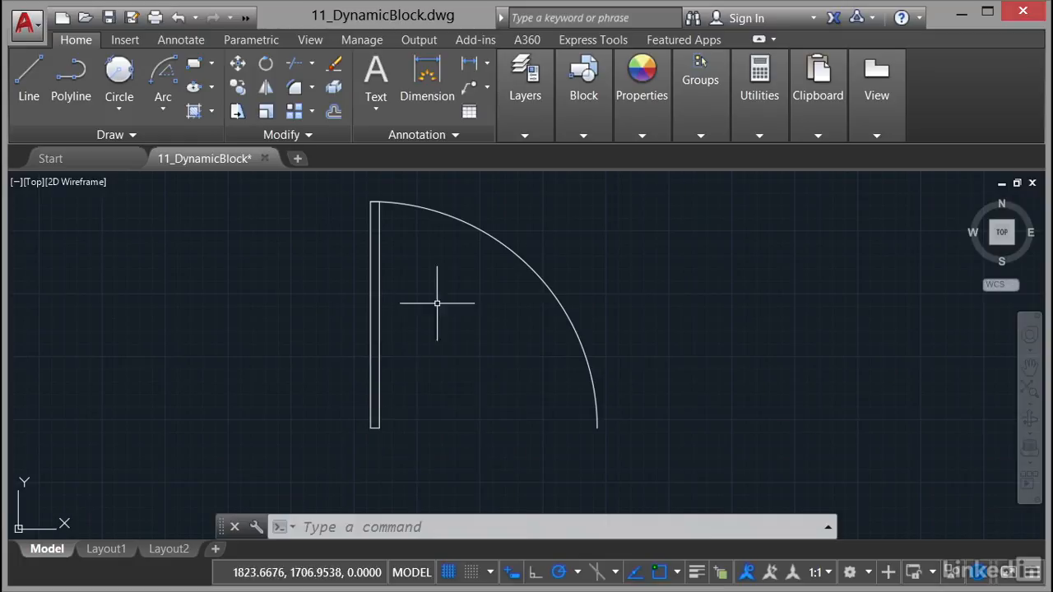
{"action": "mouse_move", "coordinate": [511, 246]}
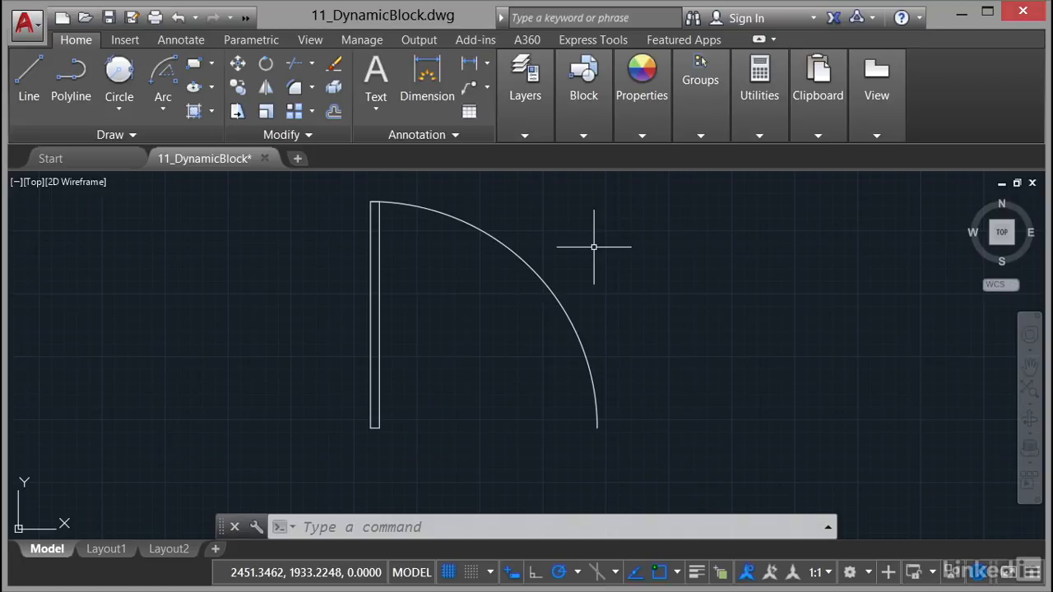
{"action": "left_click", "coordinate": [524, 137]}
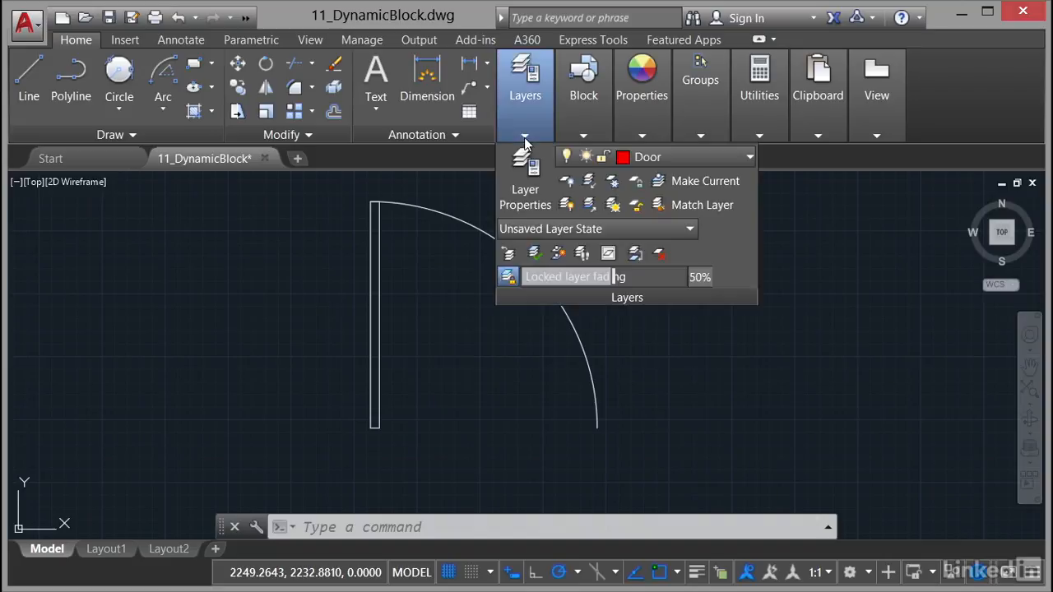
{"action": "left_click", "coordinate": [714, 158]}
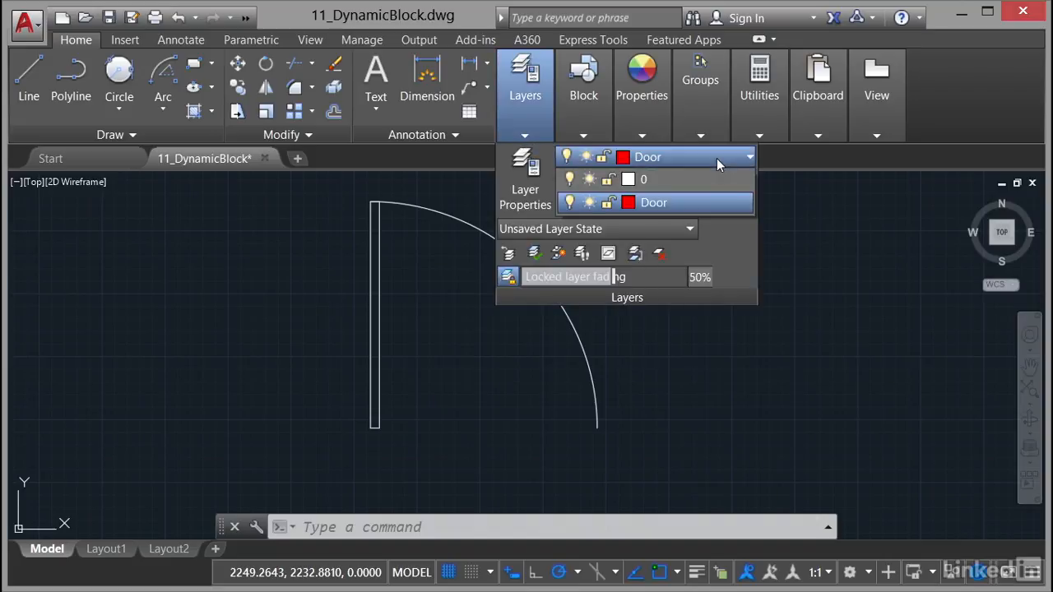
{"action": "left_click", "coordinate": [662, 203]}
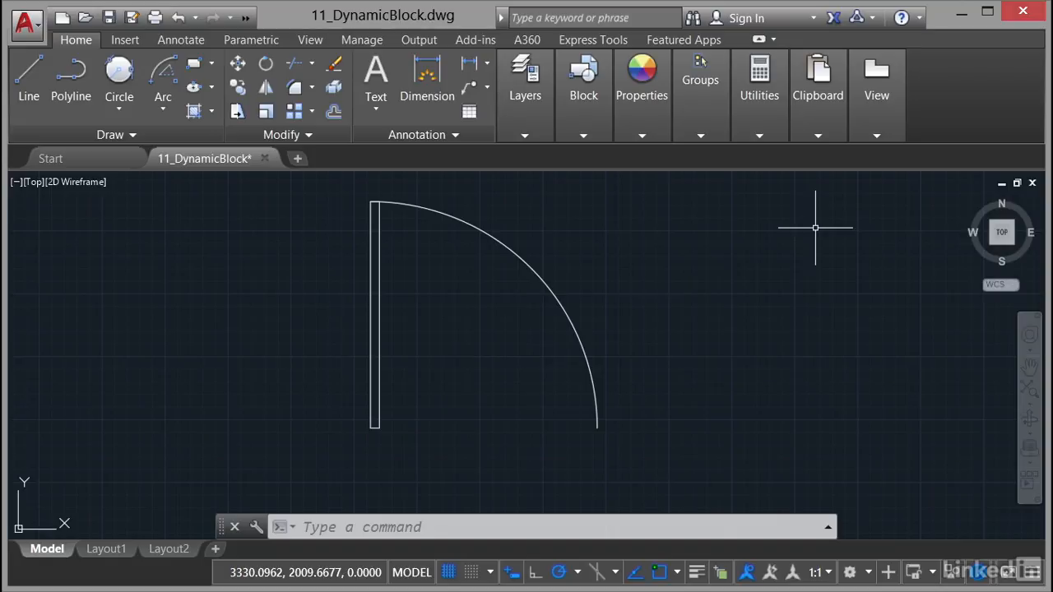
Start a block definition named Door-DYN with its base point at the door panel's lower-left corner.
{"action": "left_click", "coordinate": [583, 137]}
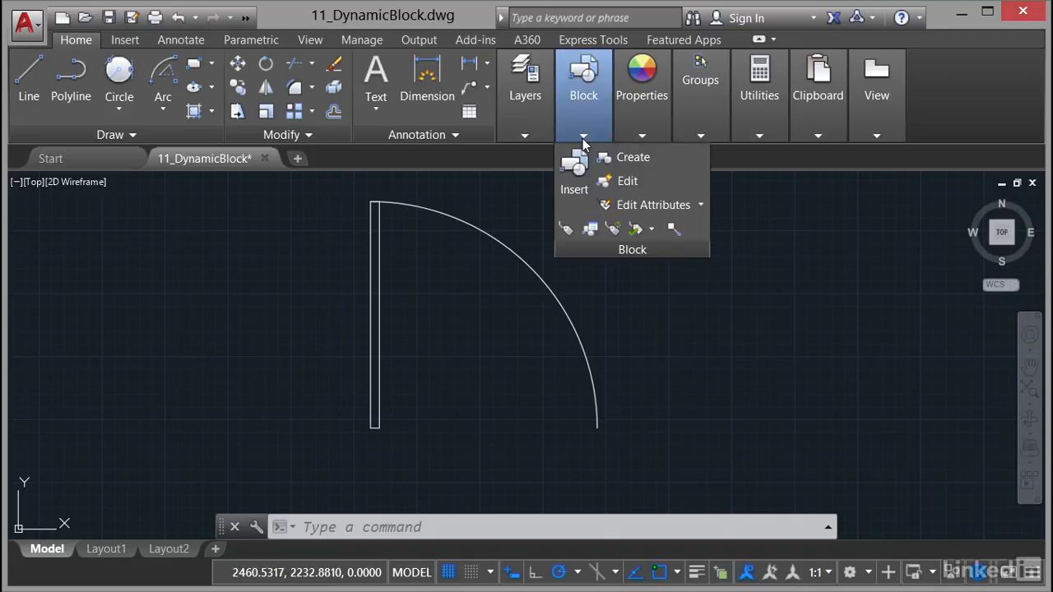
{"action": "left_click", "coordinate": [634, 158]}
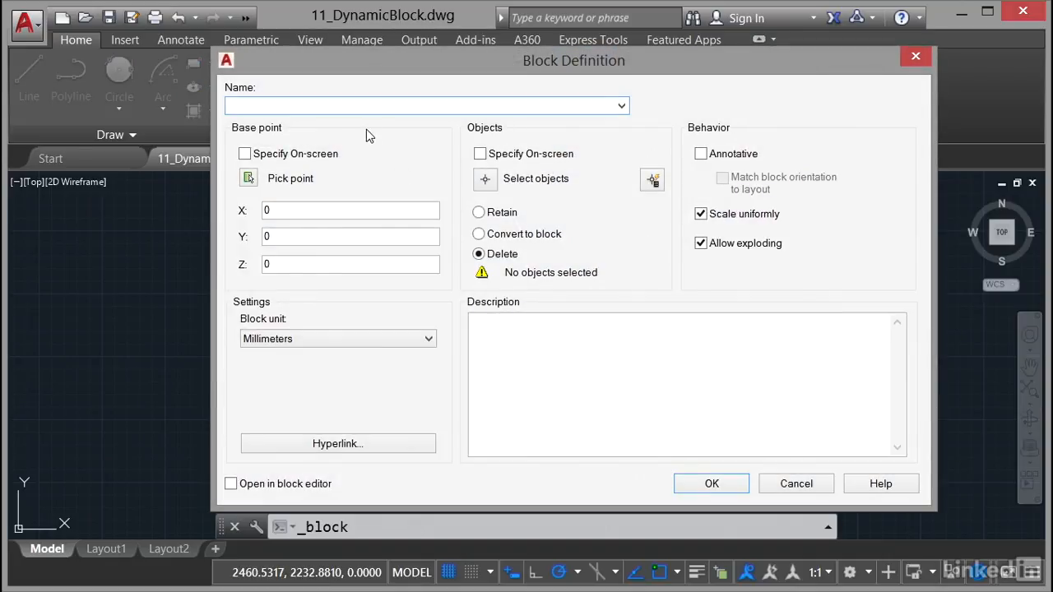
{"action": "type", "text": "Door-DYN"}
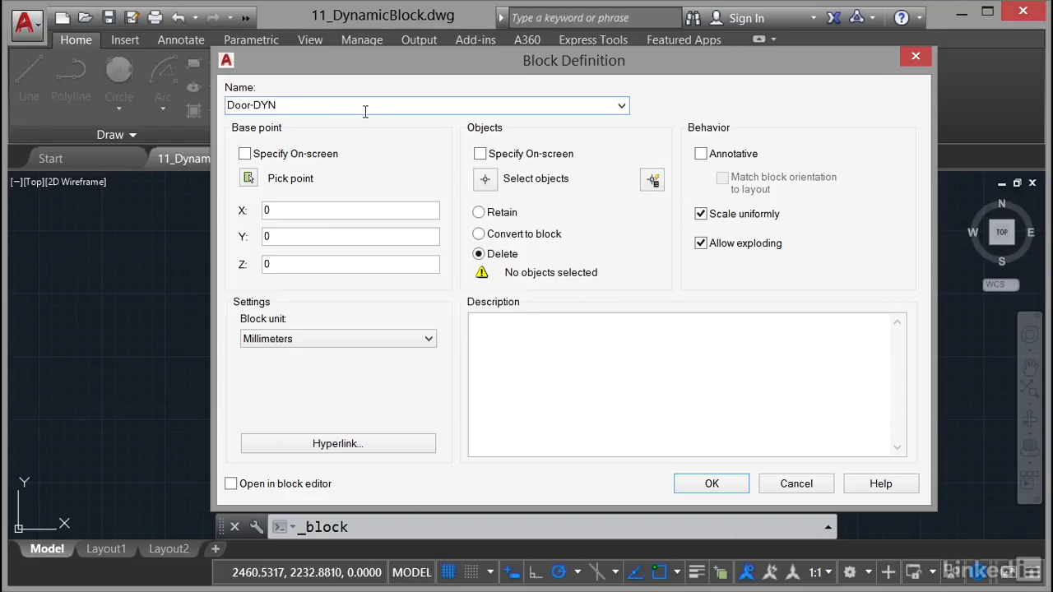
{"action": "left_click", "coordinate": [249, 180]}
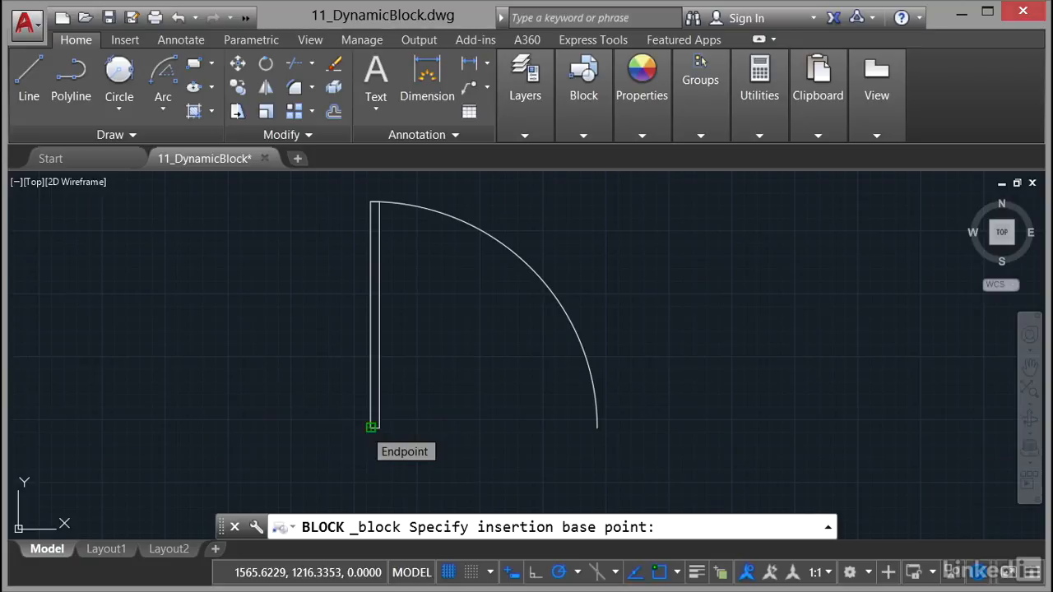
{"action": "left_click", "coordinate": [365, 428]}
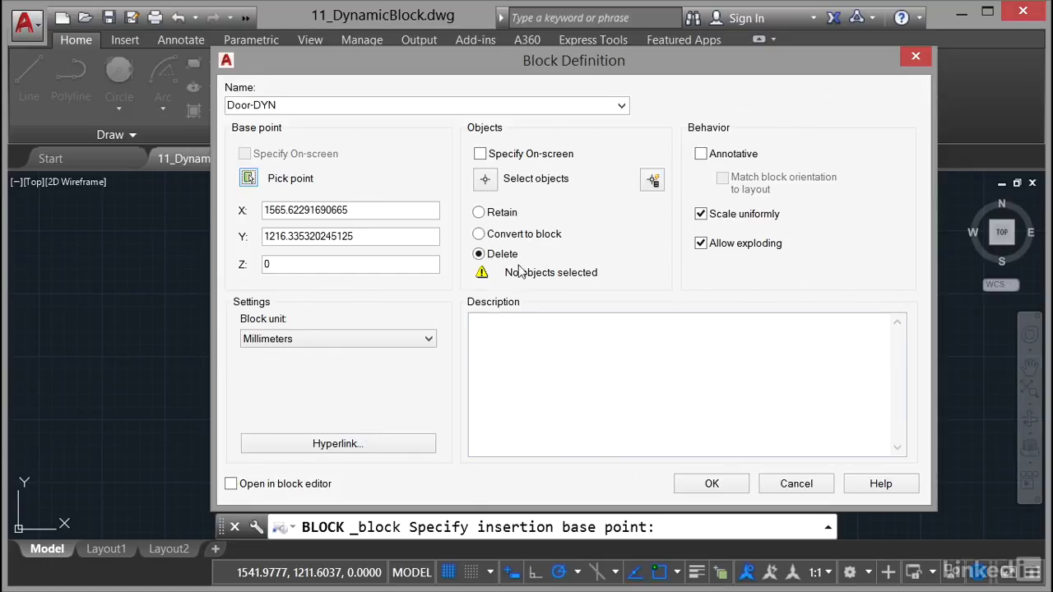
Add the door panel and swing arc to the block definition and create it with the option to open in the block editor.
{"action": "left_click", "coordinate": [487, 186]}
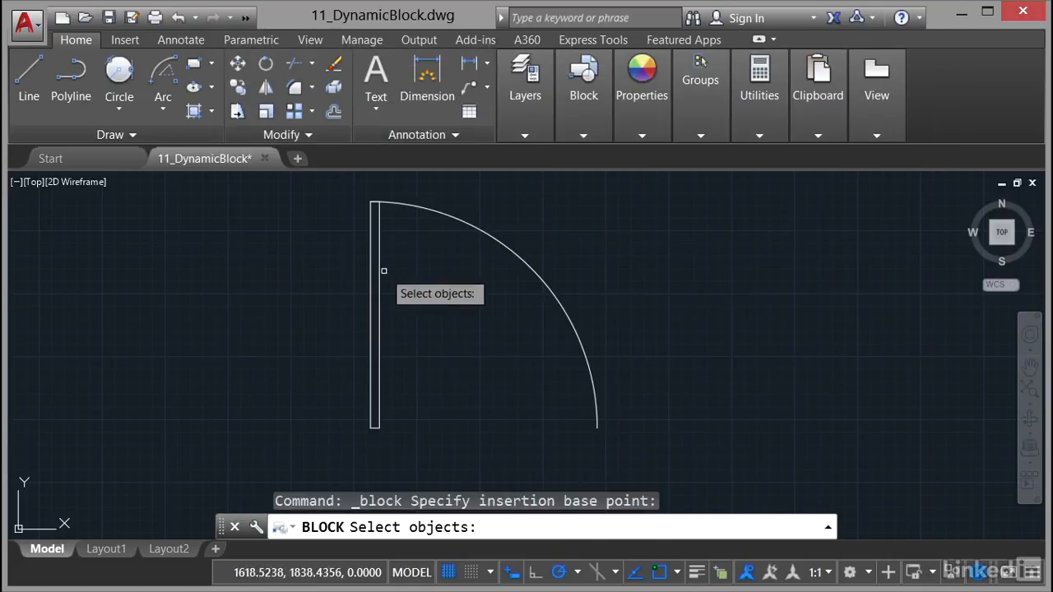
{"action": "left_click", "coordinate": [380, 274]}
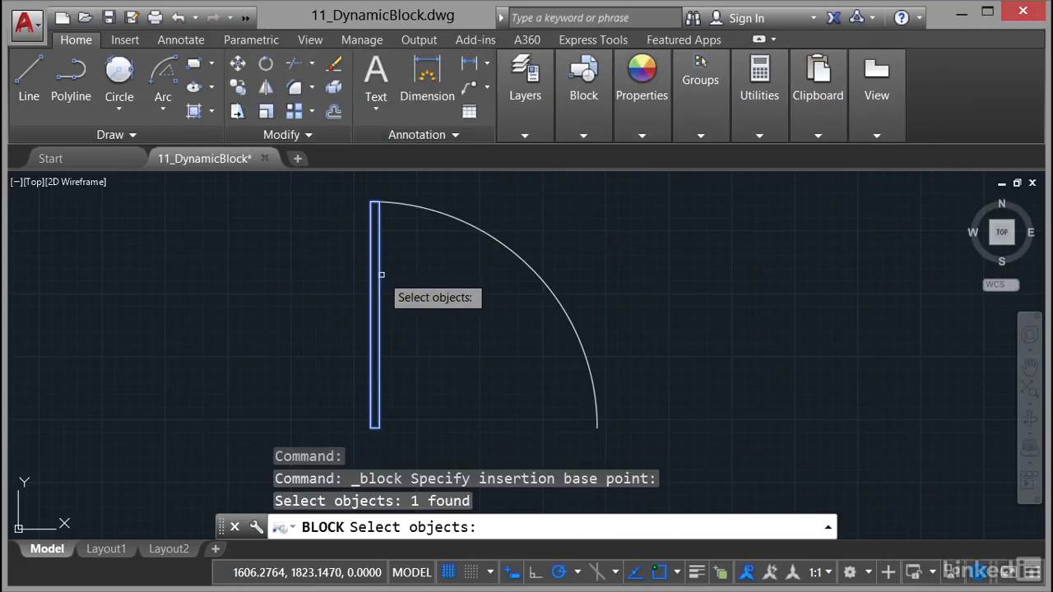
{"action": "left_click", "coordinate": [485, 234]}
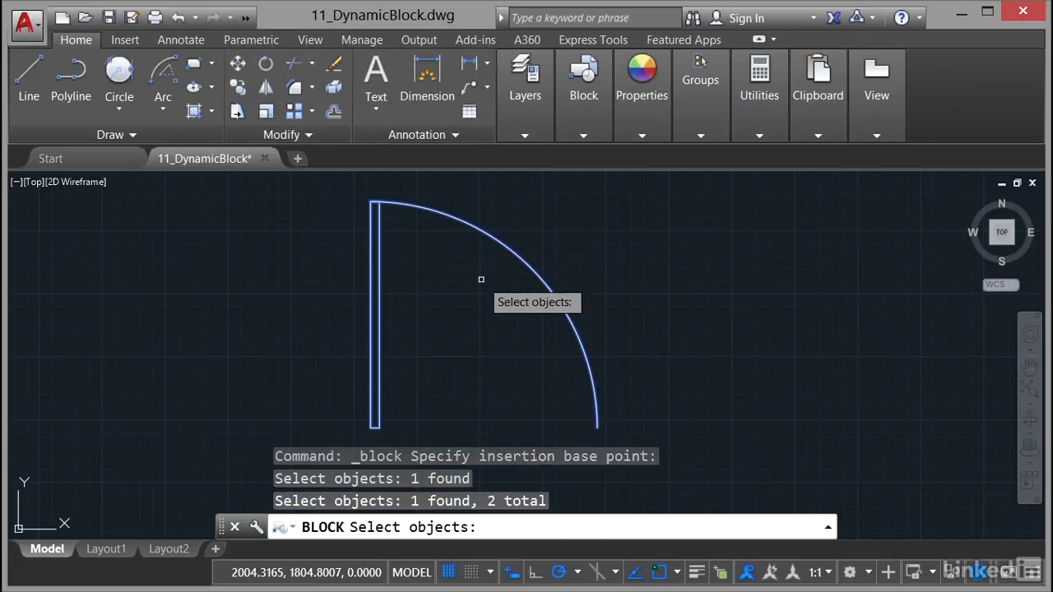
{"action": "key", "text": "Return"}
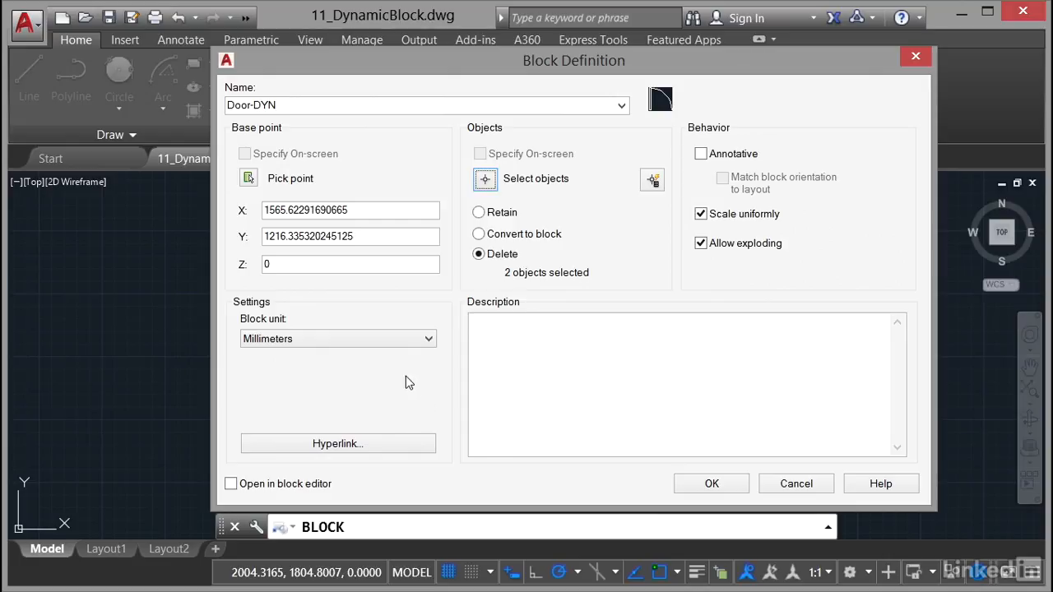
{"action": "left_click", "coordinate": [231, 485]}
{"action": "left_click", "coordinate": [711, 486]}
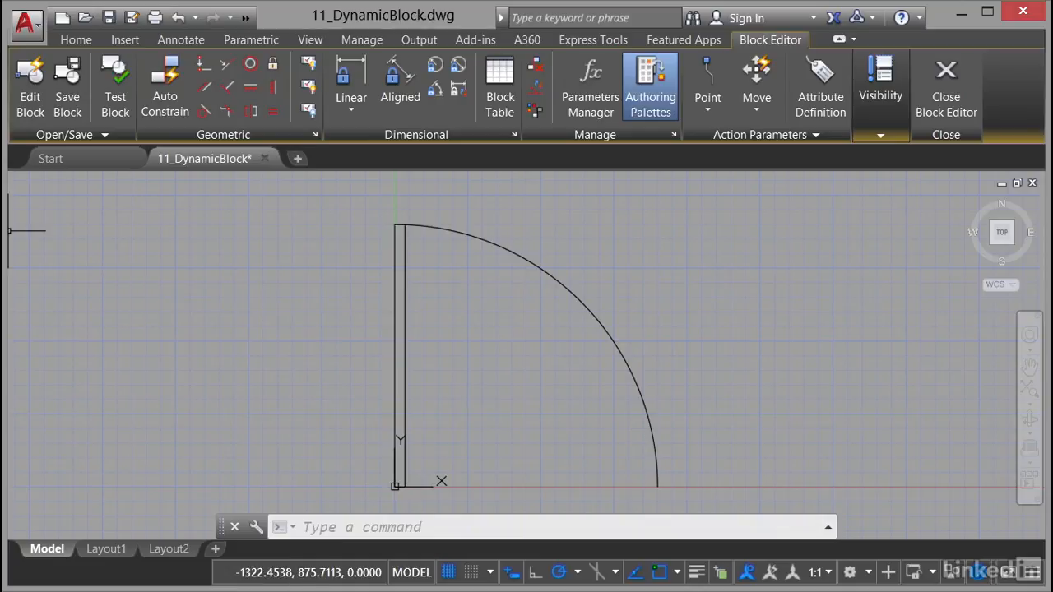
Add a flip parameter with a vertical reflection line from midway between the panel's lower-left corner and the arc's lower end, placing its label below.
{"action": "mouse_move", "coordinate": [2, 318]}
{"action": "left_mouse_down"}
{"action": "mouse_move", "coordinate": [216, 322]}
{"action": "mouse_move", "coordinate": [160, 354]}
{"action": "left_mouse_up"}
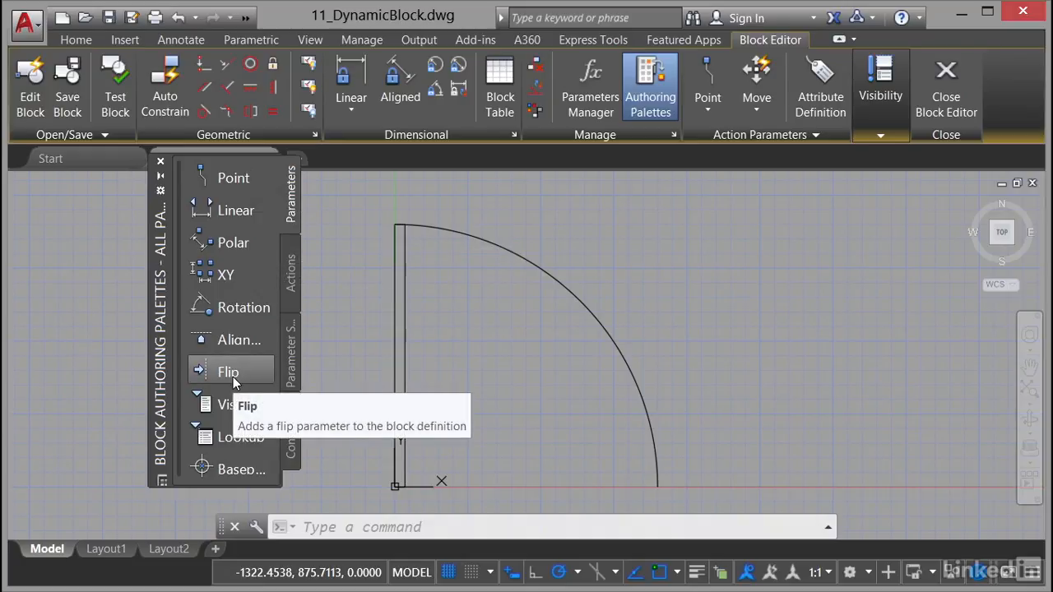
{"action": "left_click", "coordinate": [227, 373]}
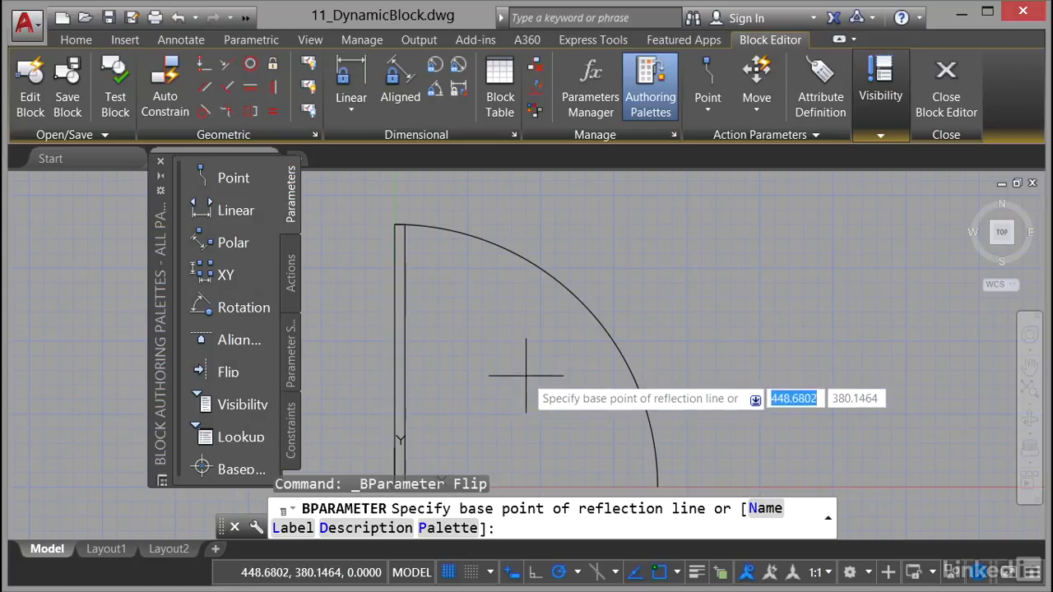
{"action": "mouse_move", "coordinate": [521, 387]}
{"action": "middle_mouse_down"}
{"action": "mouse_move", "coordinate": [515, 337]}
{"action": "mouse_move", "coordinate": [516, 346]}
{"action": "middle_mouse_up"}
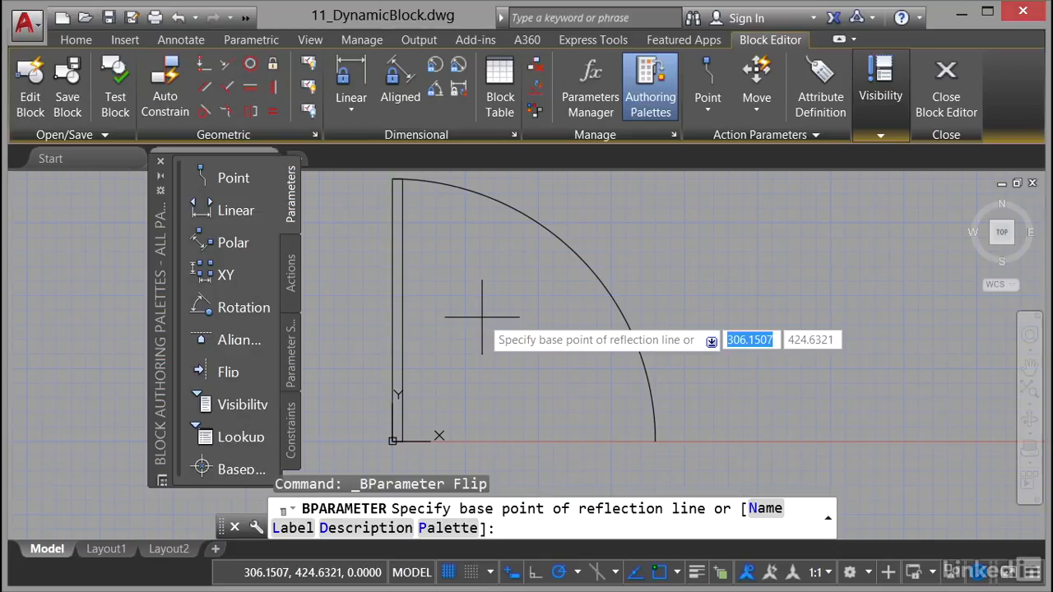
{"action": "right_click", "coordinate": [562, 451], "text": "shift"}
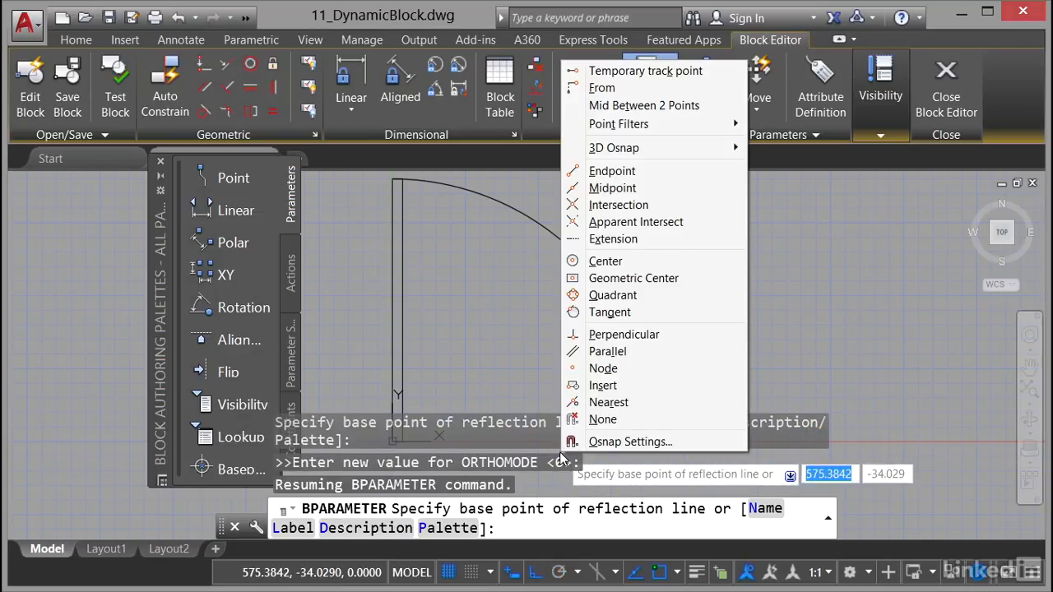
{"action": "left_click", "coordinate": [649, 107]}
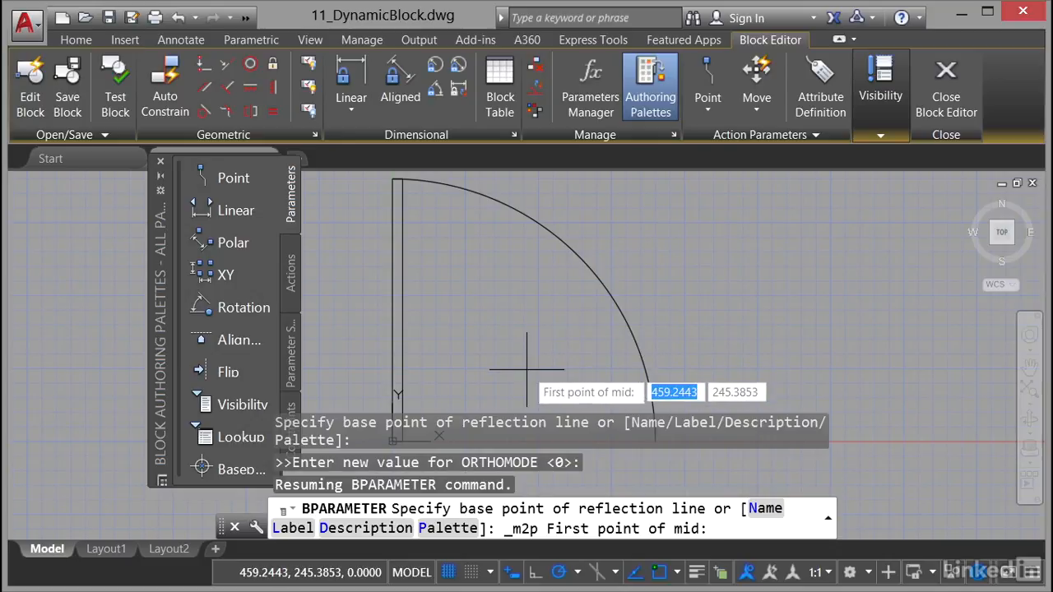
{"action": "middle_click_drag", "start_coordinate": [526, 369], "coordinate": [530, 297]}
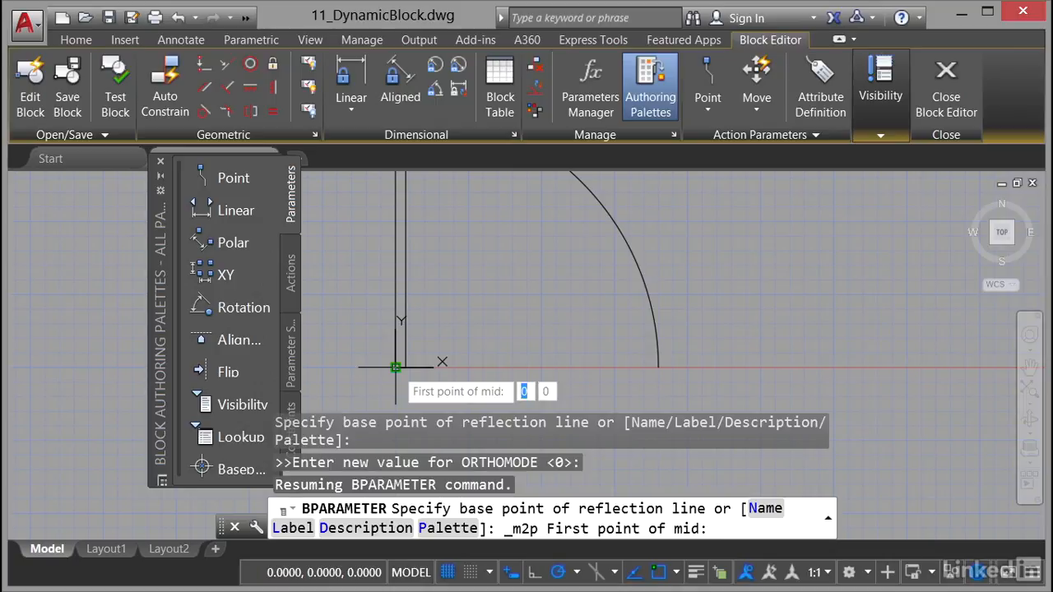
{"action": "left_click", "coordinate": [396, 367]}
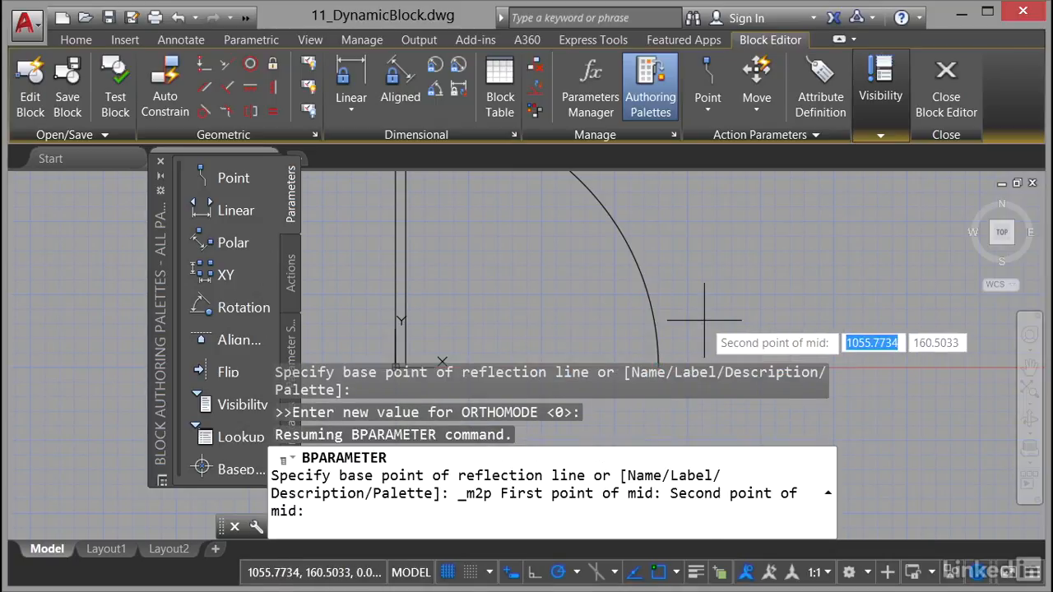
{"action": "middle_click_drag", "start_coordinate": [705, 322], "coordinate": [705, 266]}
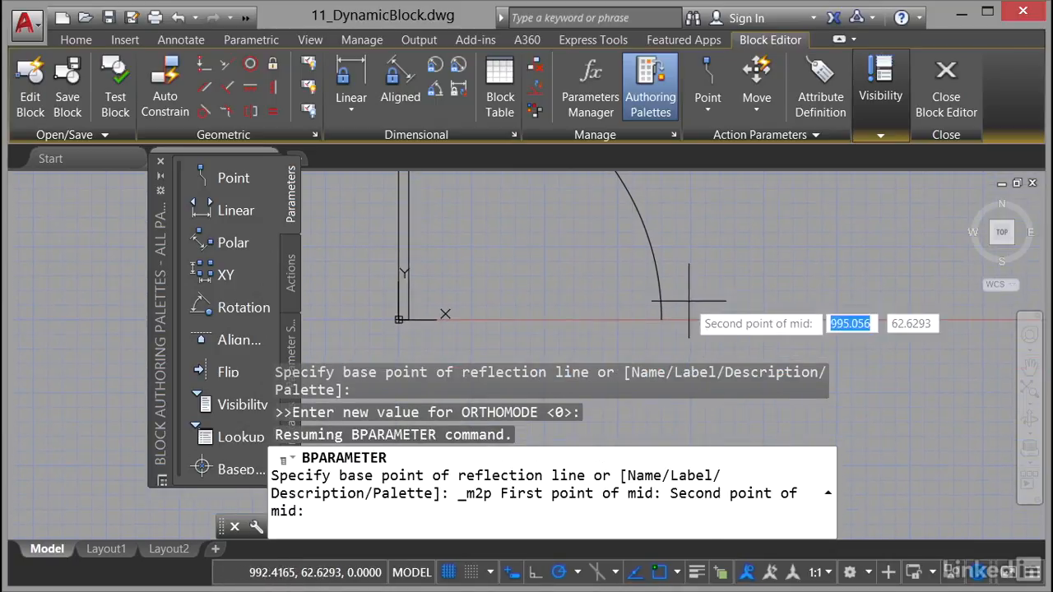
{"action": "left_click", "coordinate": [662, 319]}
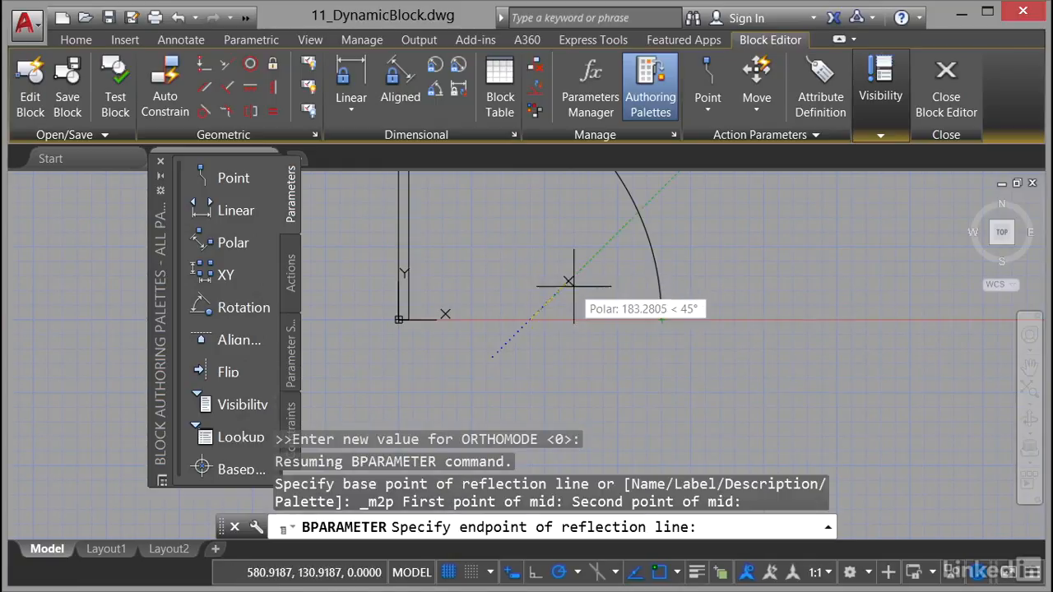
{"action": "left_click", "coordinate": [531, 239]}
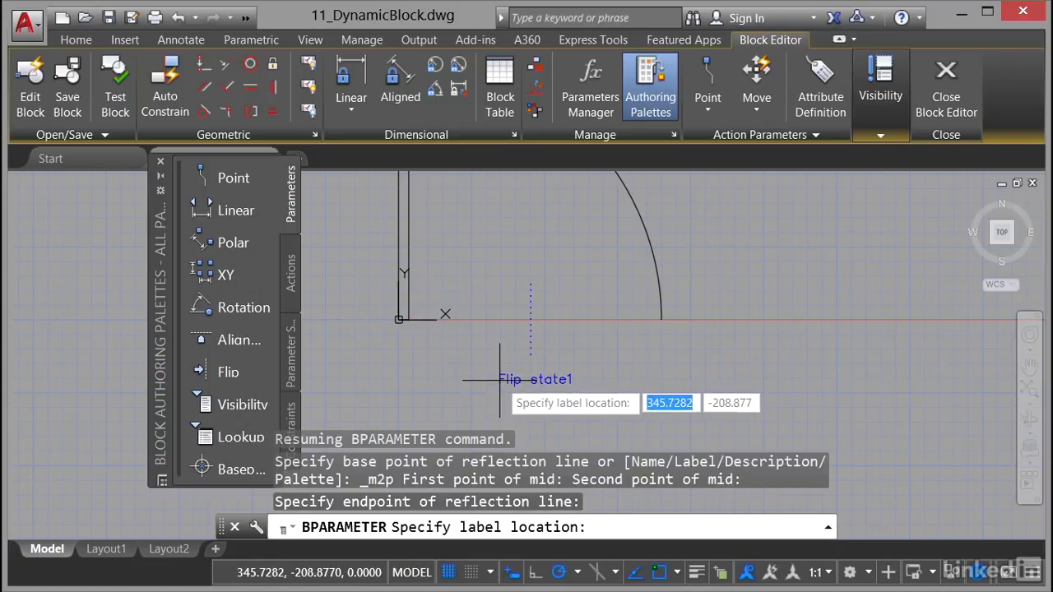
{"action": "left_click", "coordinate": [499, 379]}
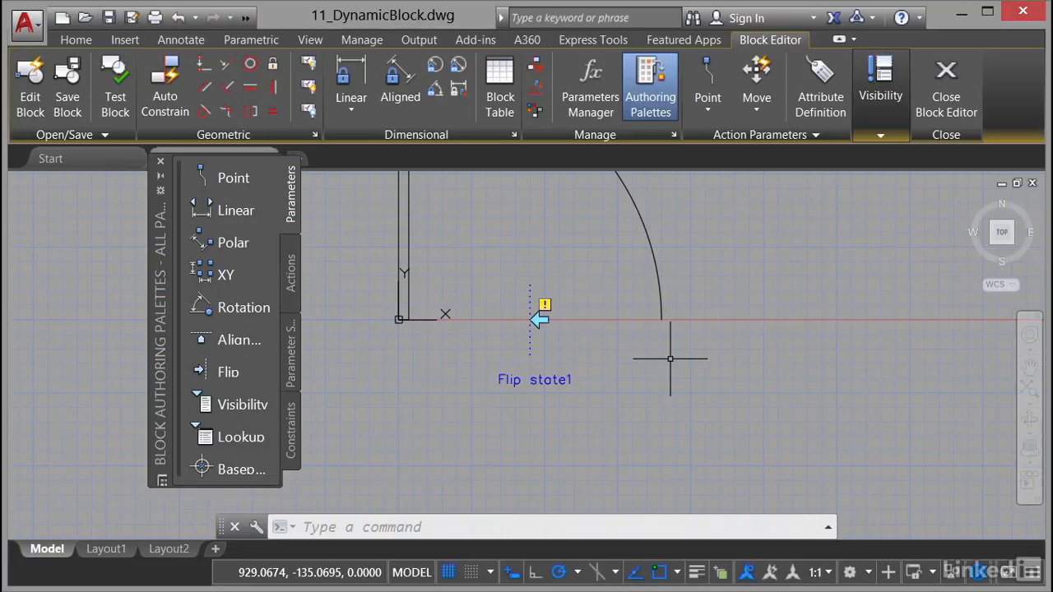
Assign a Flip action to the flip parameter, with the door panel, swing arc and parameter in its selection set.
{"action": "middle_click_drag", "start_coordinate": [731, 240], "coordinate": [726, 367]}
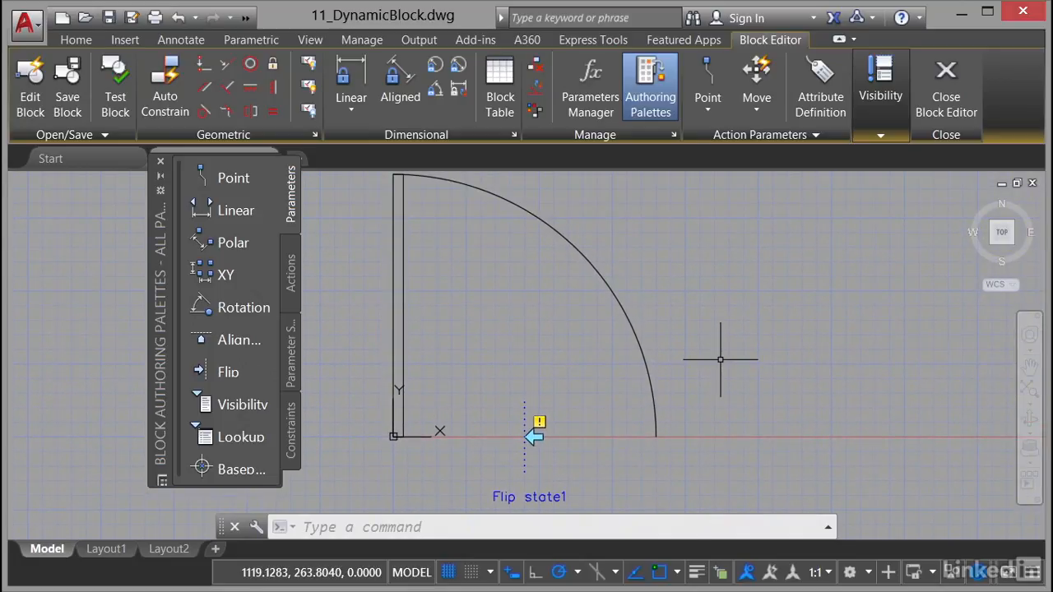
{"action": "scroll", "coordinate": [720, 359], "scroll_direction": "down", "scroll_amount": 1}
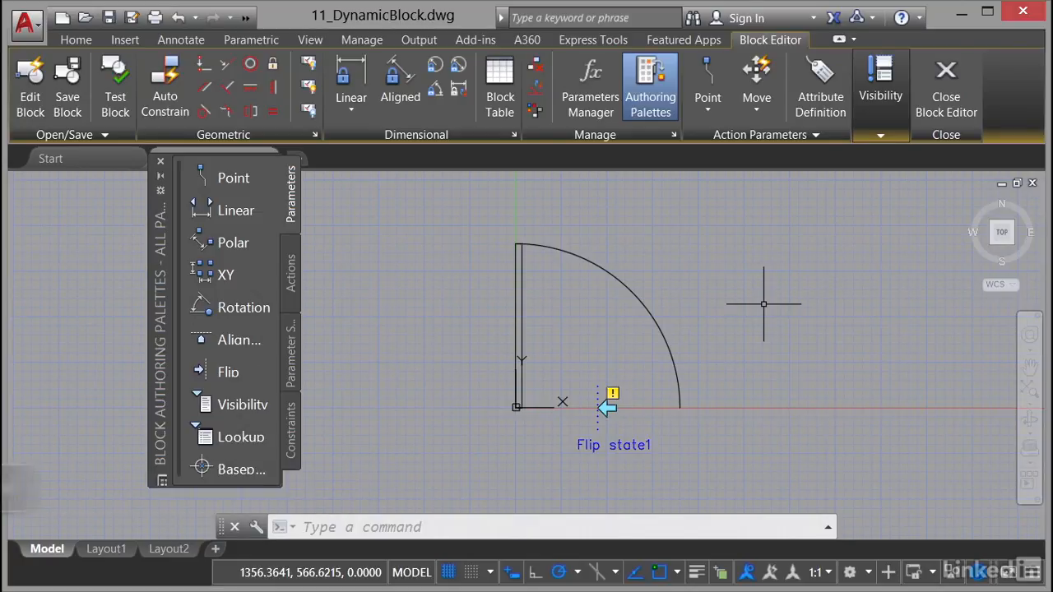
{"action": "left_click", "coordinate": [291, 276]}
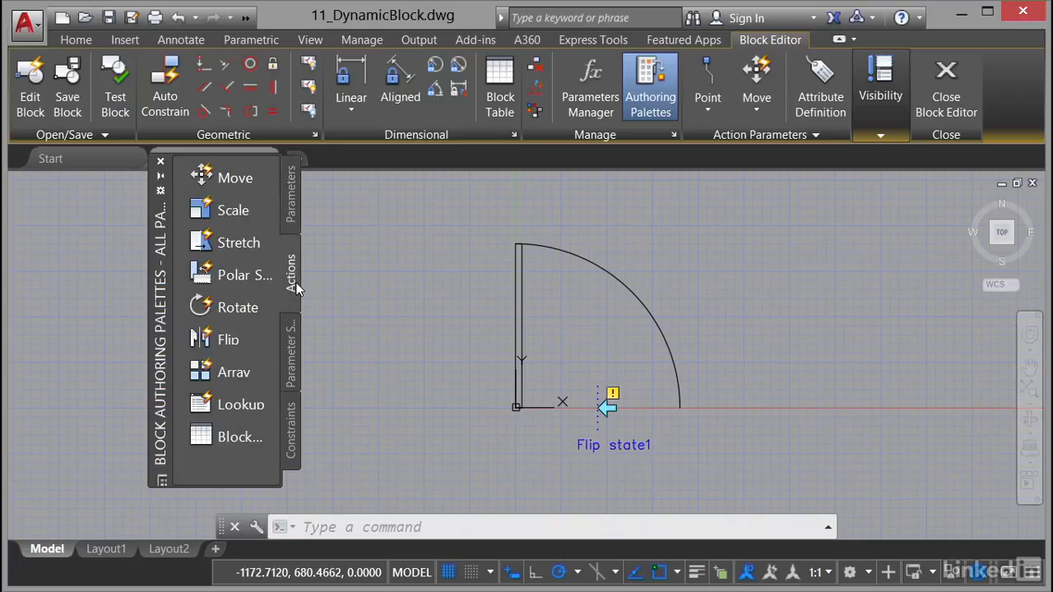
{"action": "left_click", "coordinate": [227, 344]}
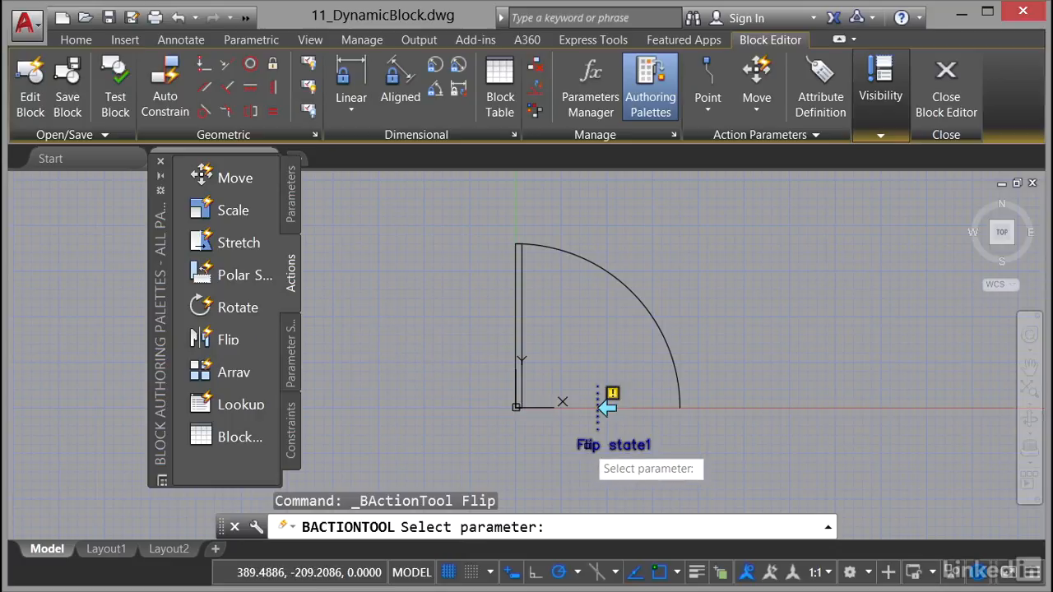
{"action": "left_click", "coordinate": [586, 445]}
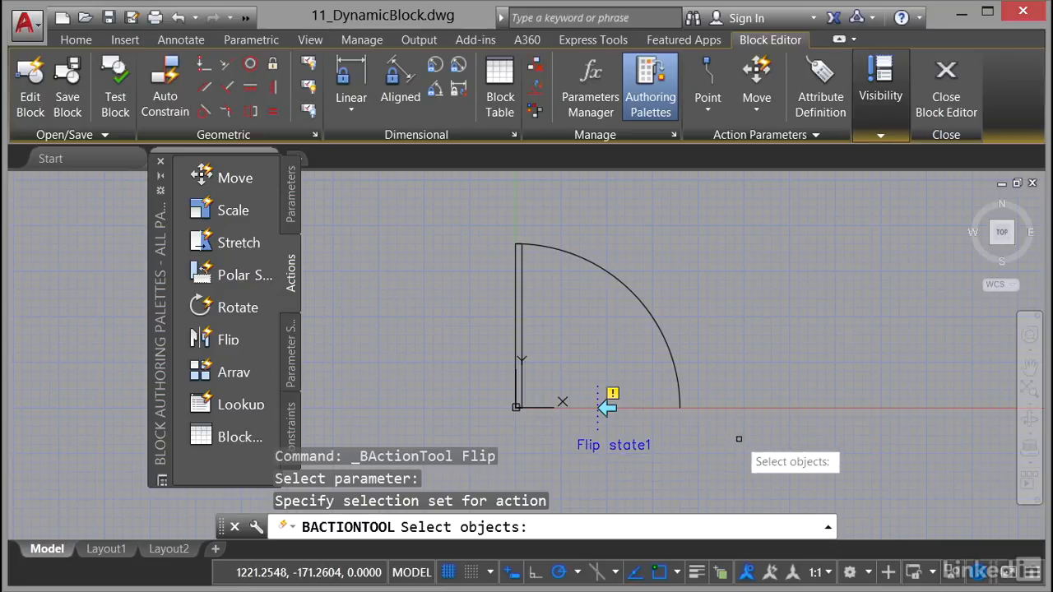
{"action": "left_click", "coordinate": [422, 190]}
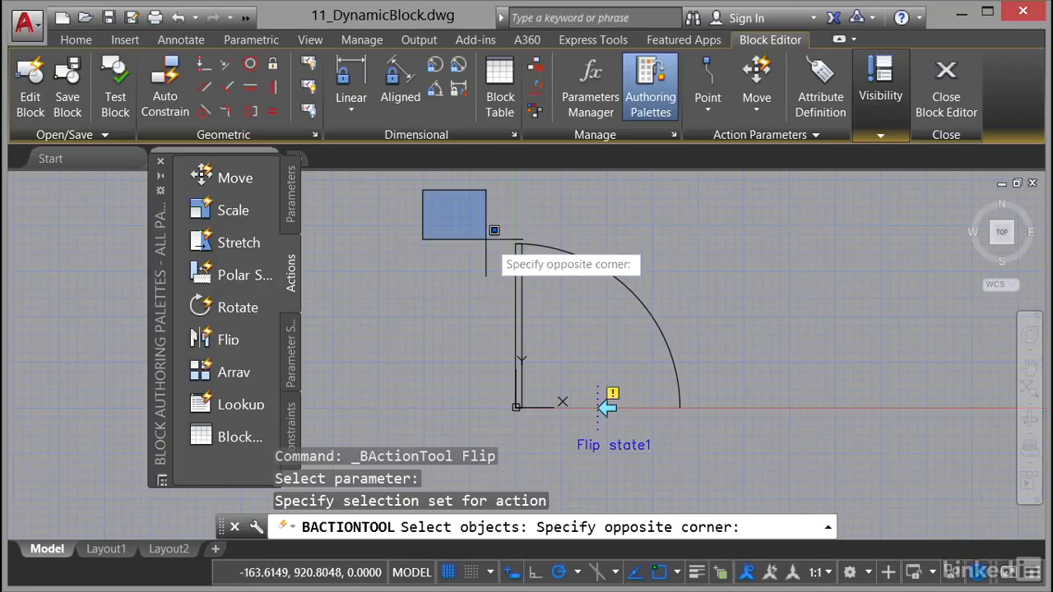
{"action": "left_click", "coordinate": [840, 464]}
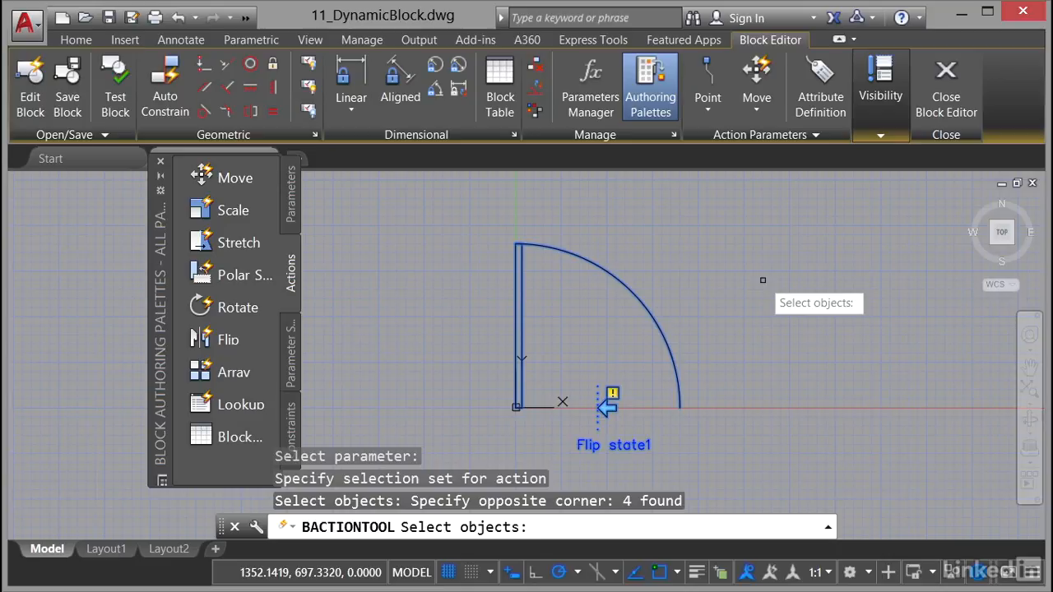
{"action": "key", "text": "Return"}
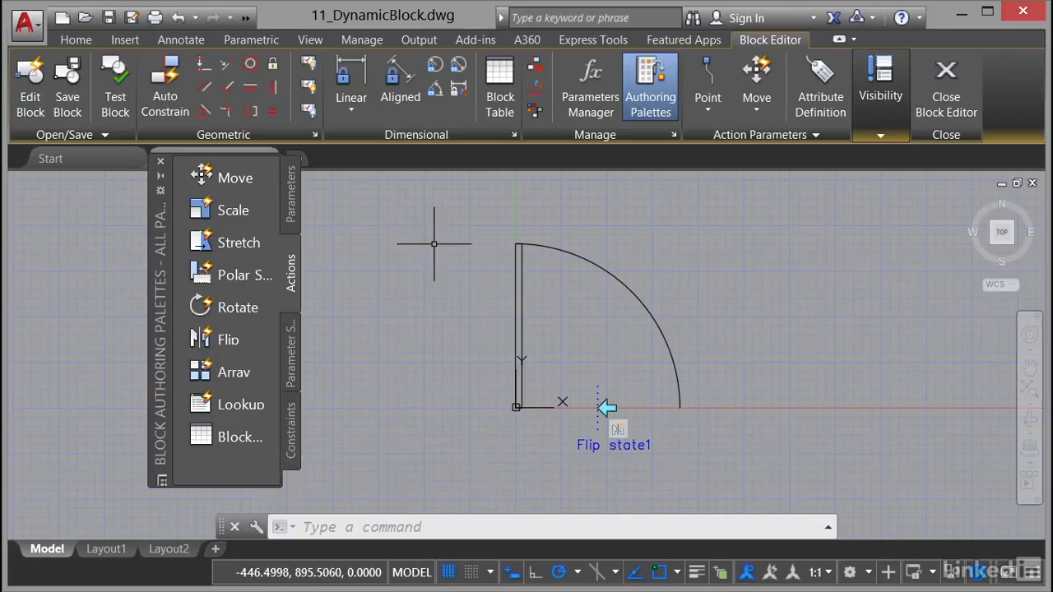
Add a base point parameter at the door panel's lower-left corner, then save the block and close the block editor.
{"action": "left_click", "coordinate": [292, 198]}
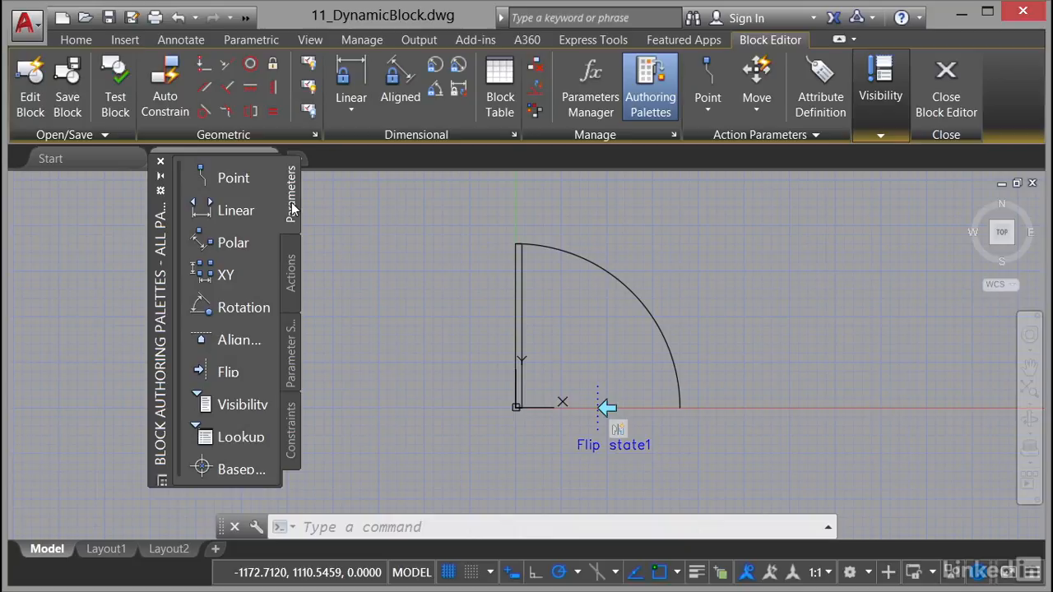
{"action": "left_click", "coordinate": [241, 470]}
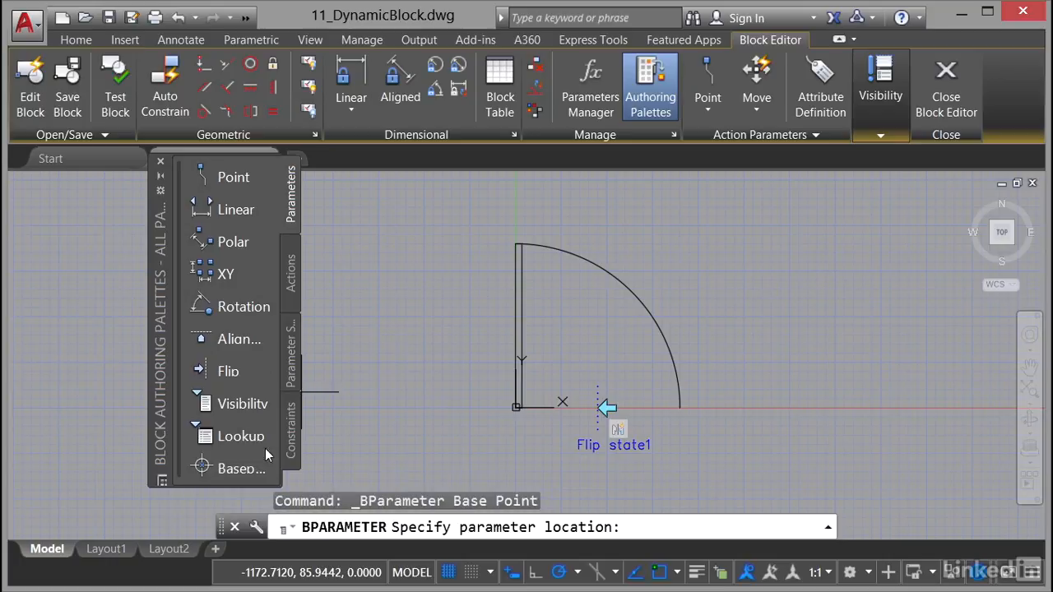
{"action": "scroll", "coordinate": [510, 412], "scroll_direction": "up", "scroll_amount": 5}
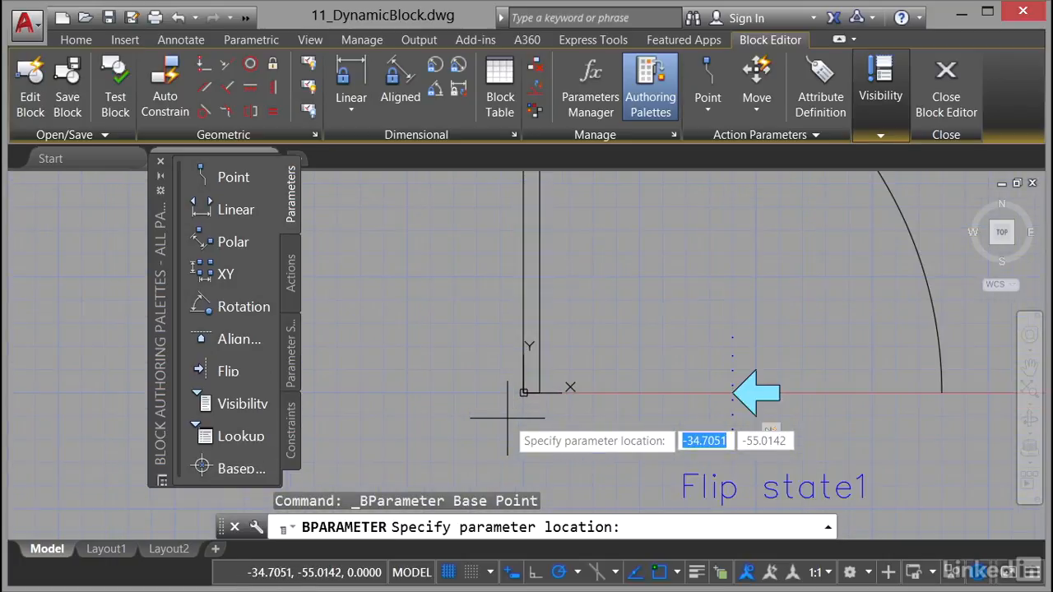
{"action": "left_click", "coordinate": [532, 378]}
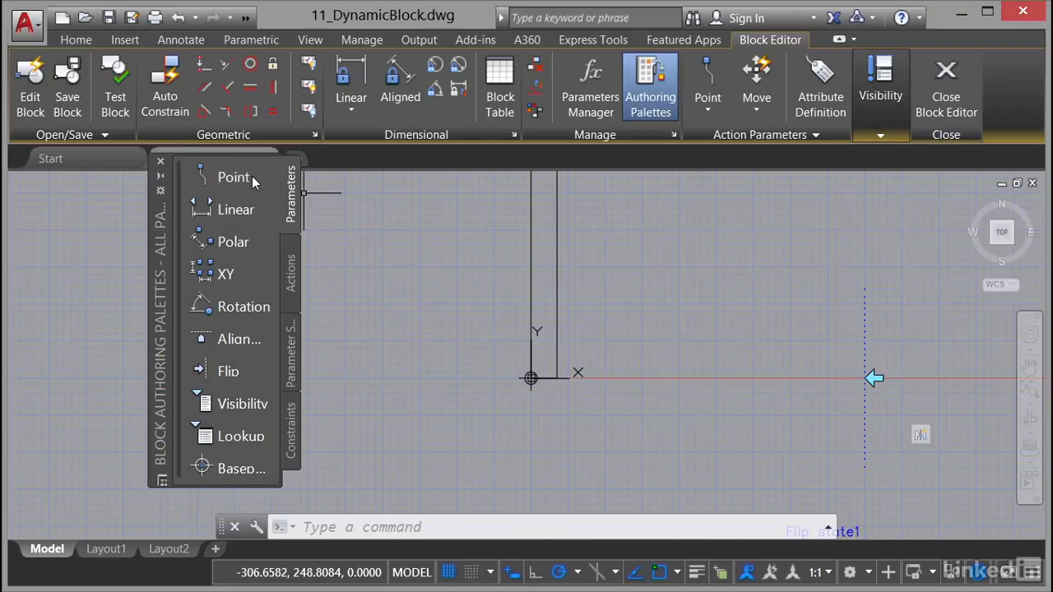
{"action": "left_click", "coordinate": [77, 114]}
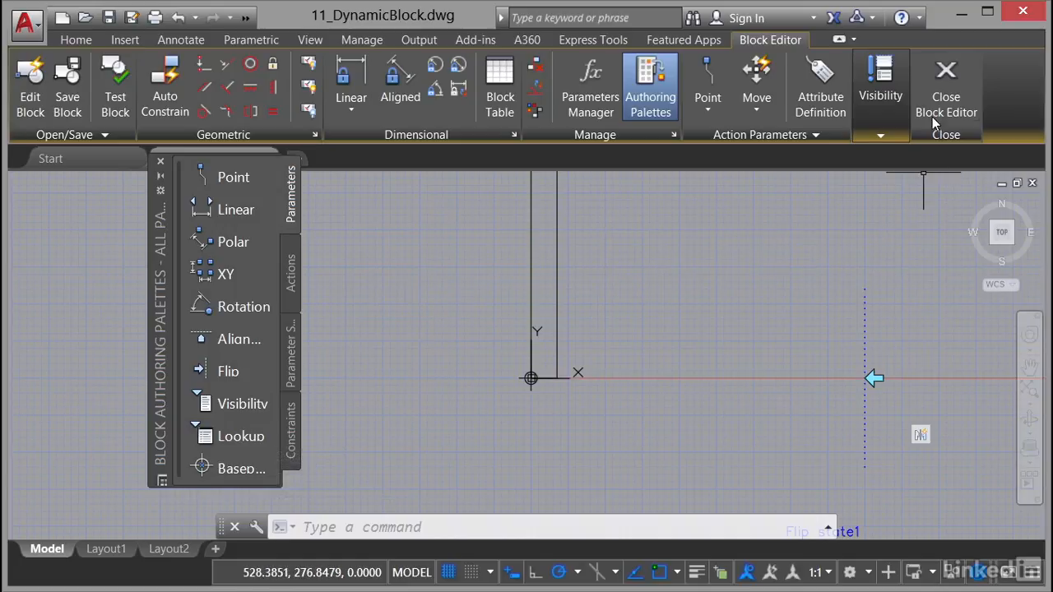
{"action": "left_click", "coordinate": [946, 83]}
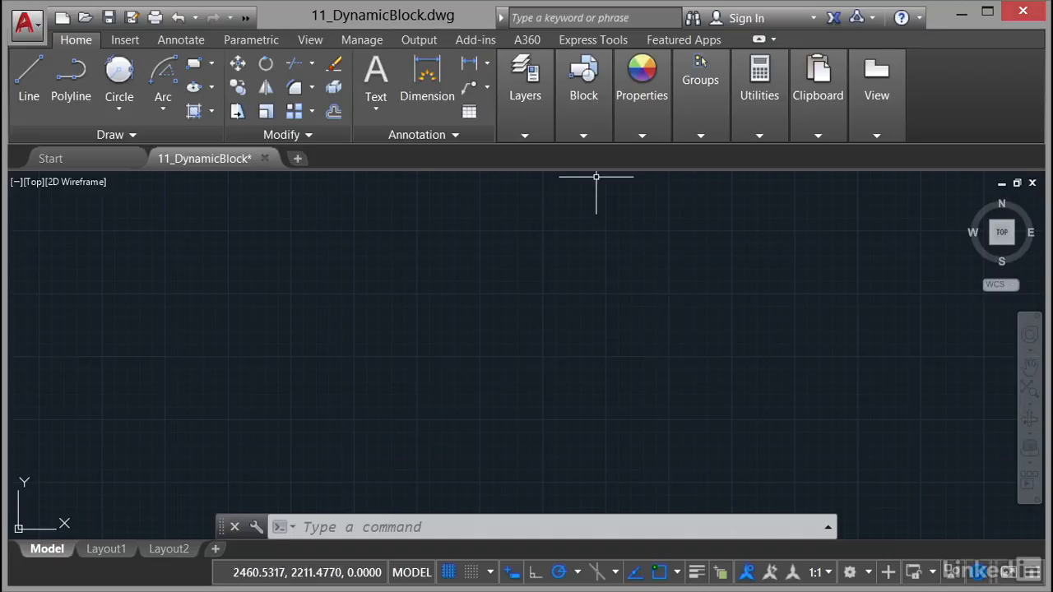
Insert the Door-DYN block into the empty model space at about X 1795, Y 1522.
{"action": "left_click", "coordinate": [584, 136]}
{"action": "left_click", "coordinate": [574, 169]}
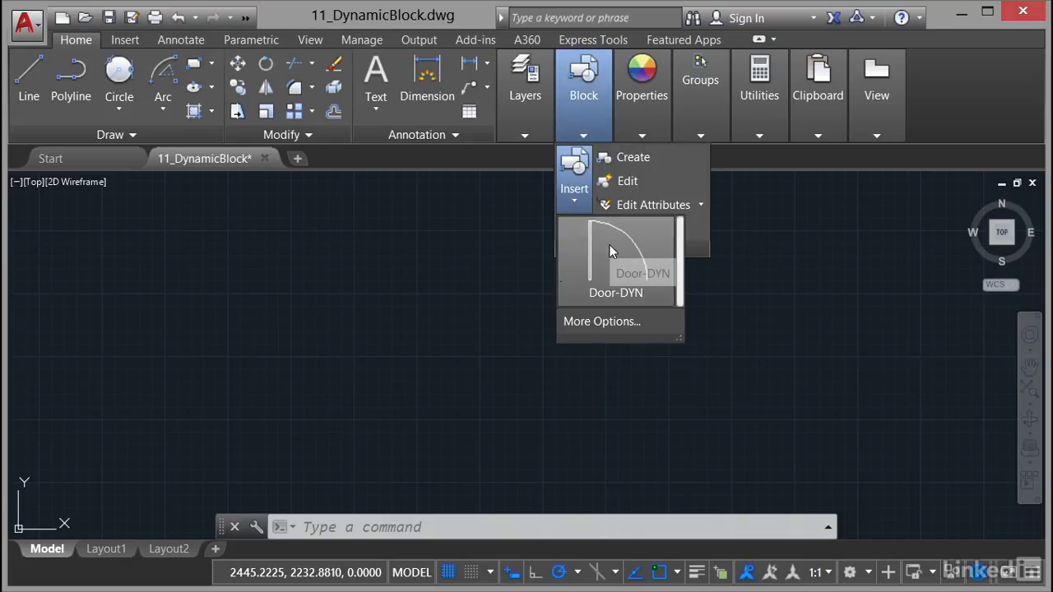
{"action": "left_click", "coordinate": [611, 251]}
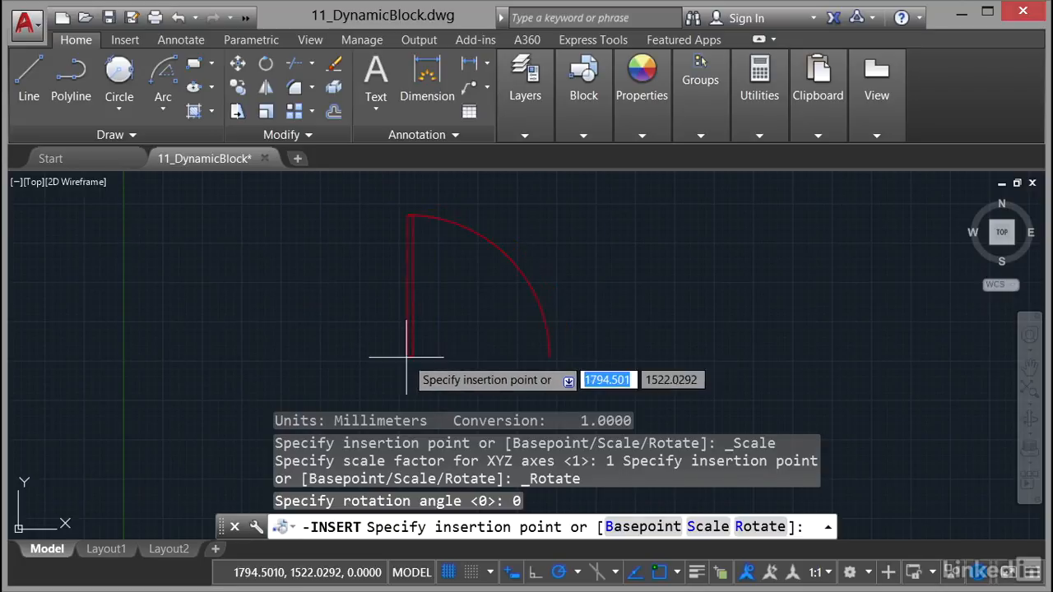
{"action": "left_click", "coordinate": [407, 358]}
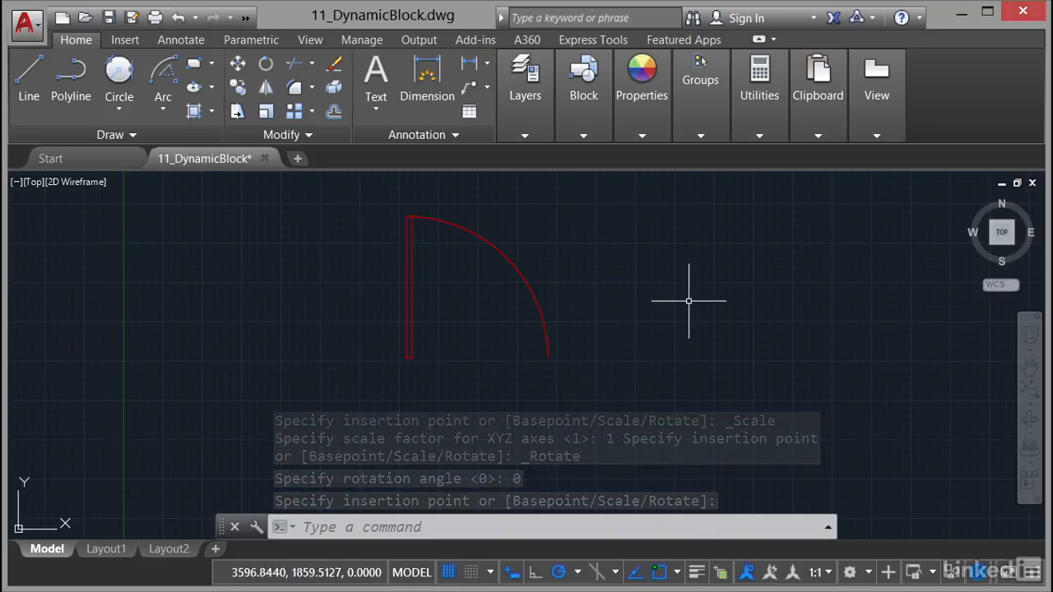
Flip the inserted door block back and forth with its flip grip, ending with the panel on the right of the swing arc.
{"action": "left_click", "coordinate": [526, 278]}
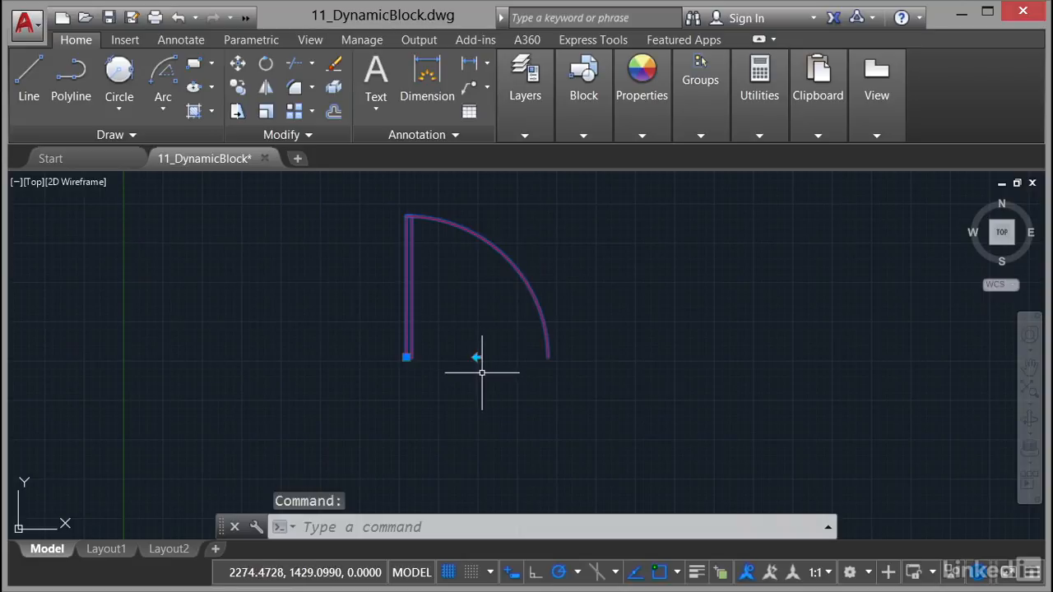
{"action": "middle_click_drag", "start_coordinate": [466, 376], "coordinate": [474, 436]}
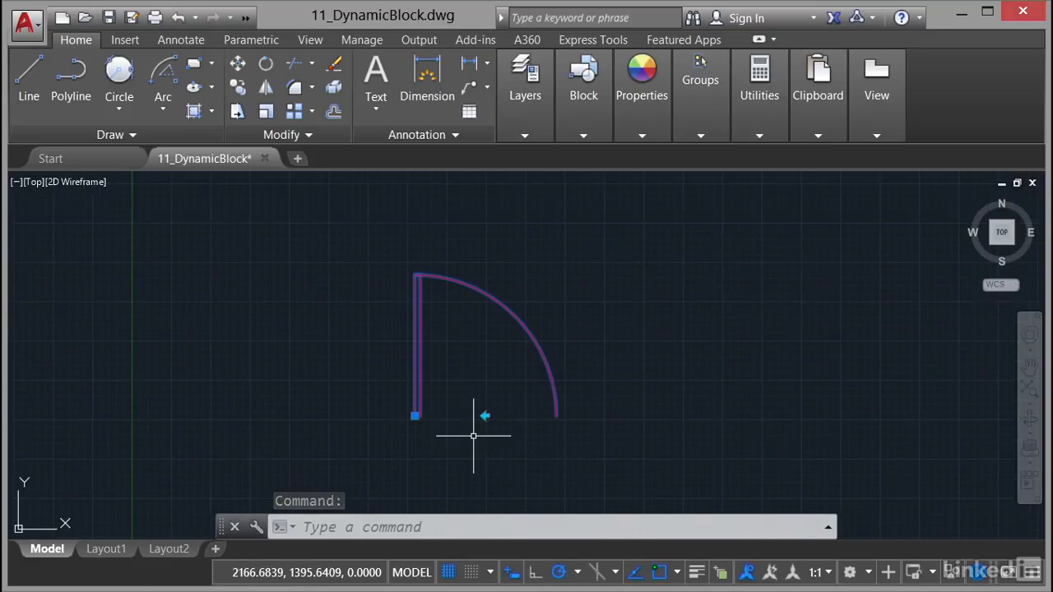
{"action": "scroll", "coordinate": [473, 437], "scroll_direction": "up", "scroll_amount": 2}
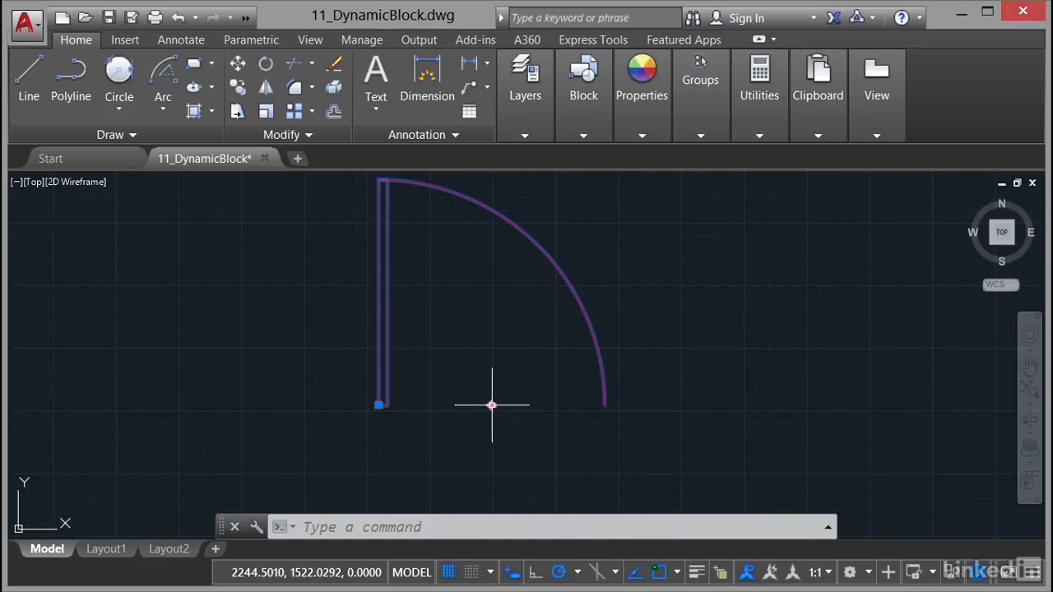
{"action": "left_click", "coordinate": [492, 405]}
{"action": "left_click", "coordinate": [491, 405]}
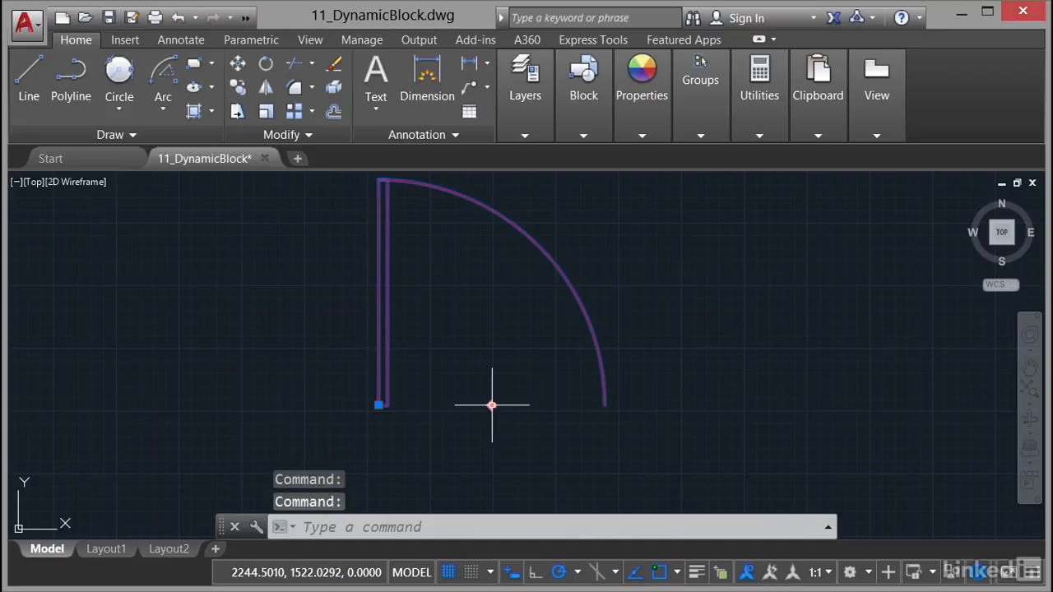
{"action": "left_click", "coordinate": [491, 405]}
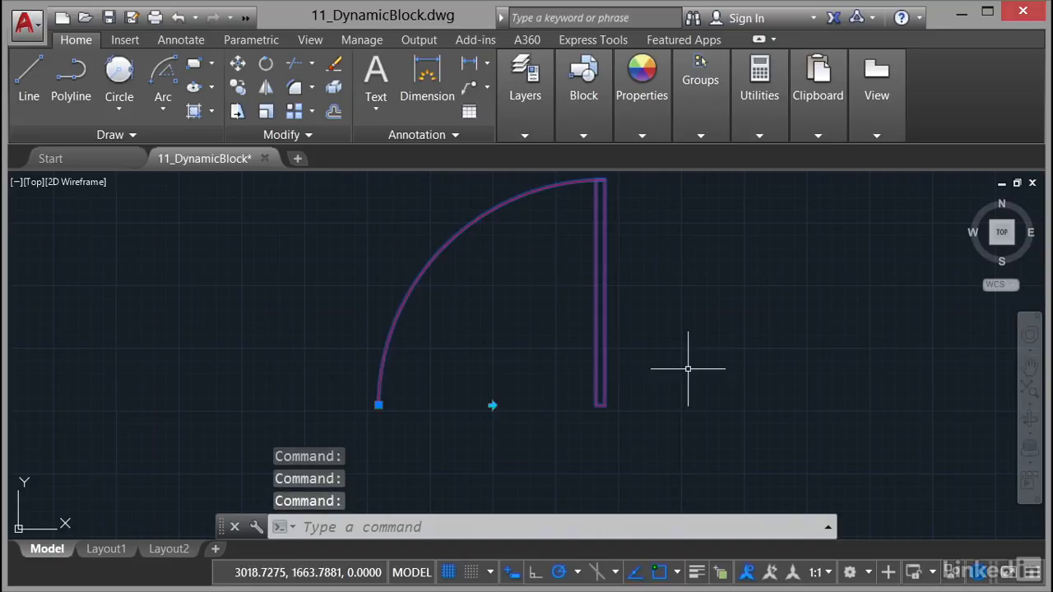